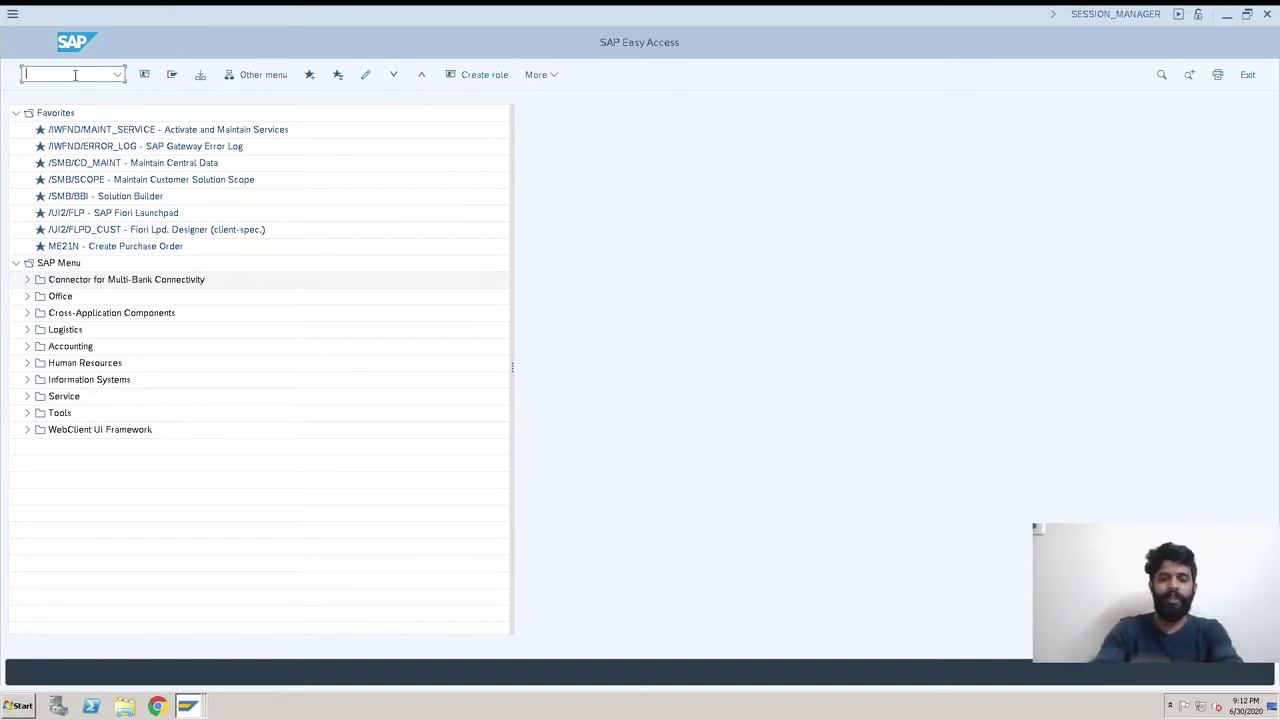
Run SPRO and open the SAP Reference IMG
text(spro)
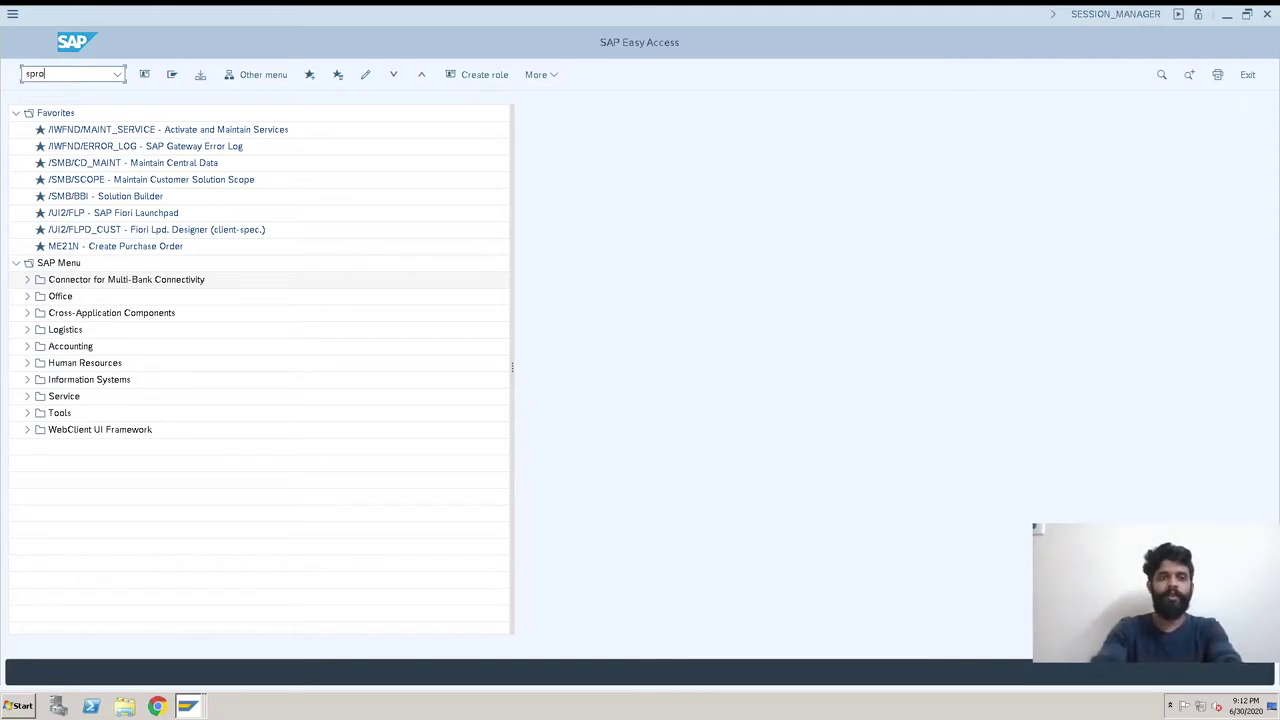
key(Return)
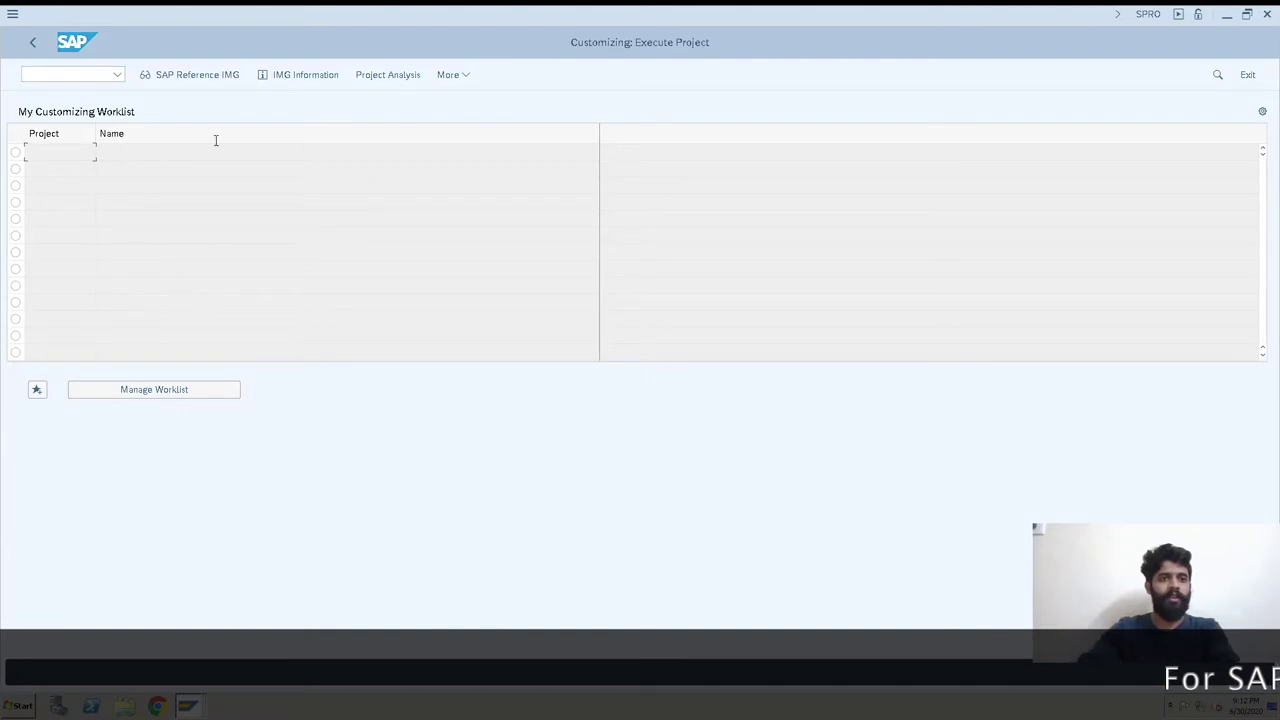
click(190, 80)
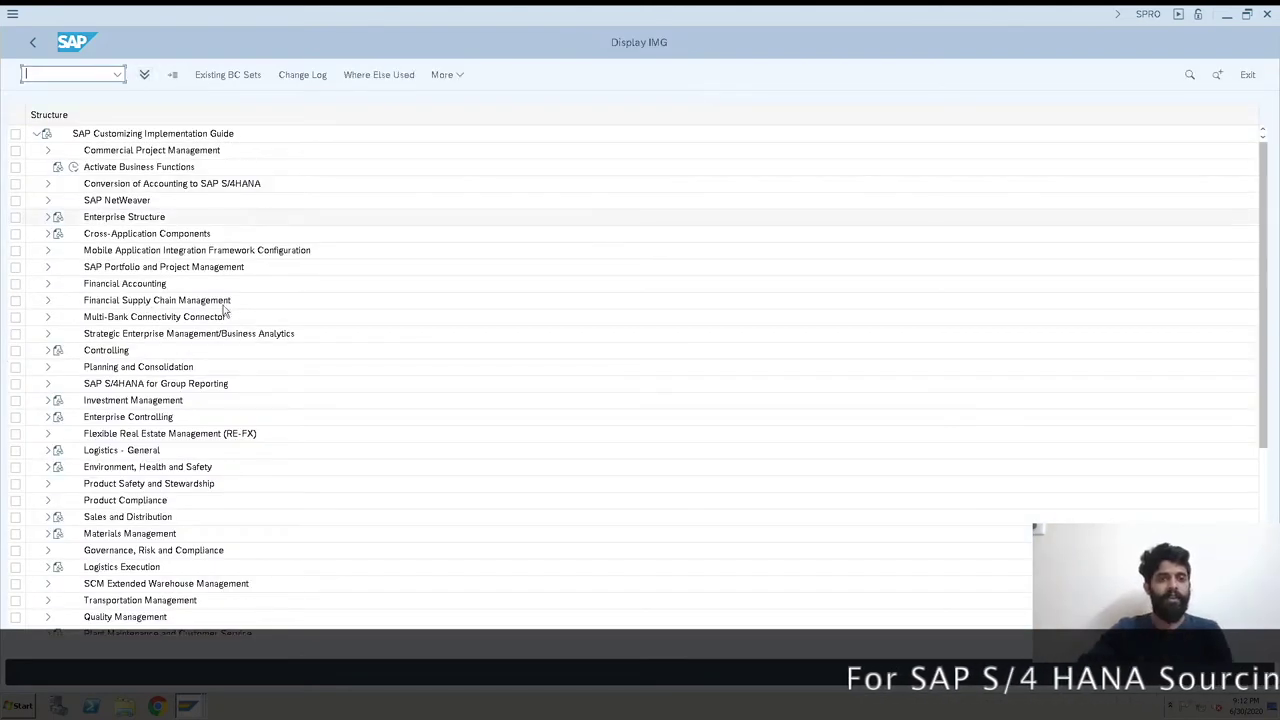
Expand Materials Management to Account Determination Without Wizard and run Define Valuation Classes
click(47, 533)
scroll(200, 486, down, 1)
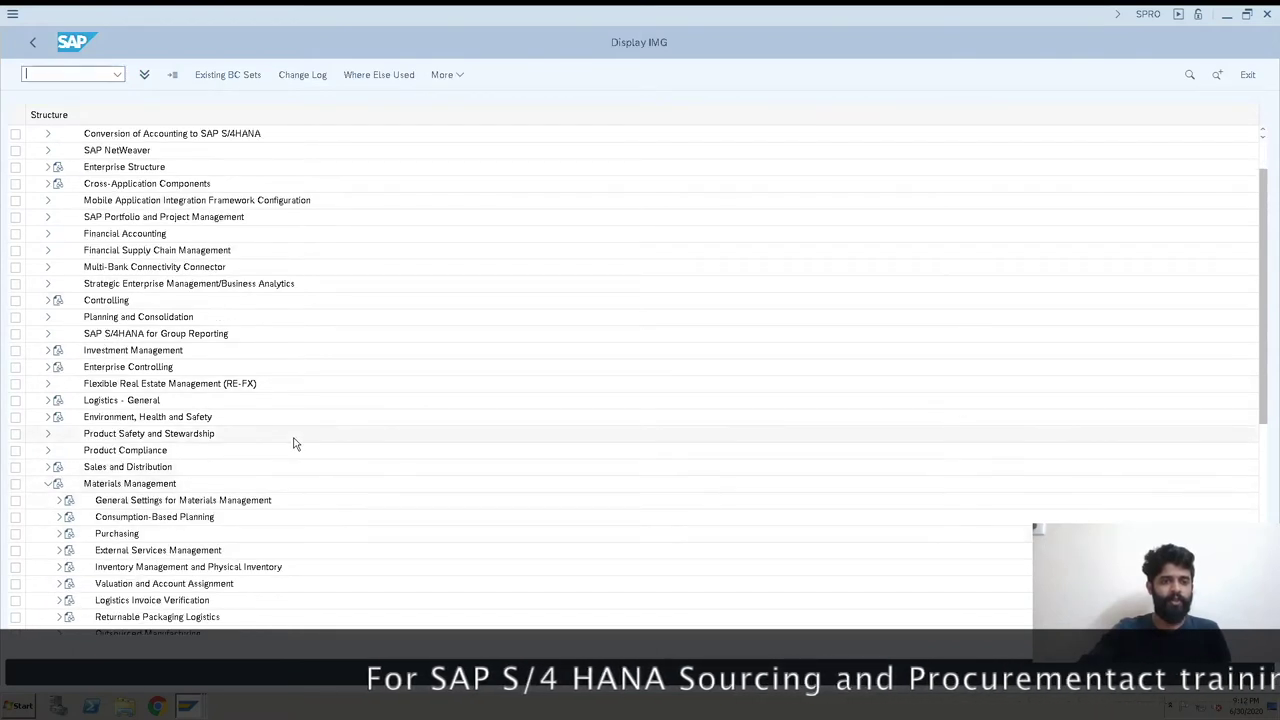
click(120, 587)
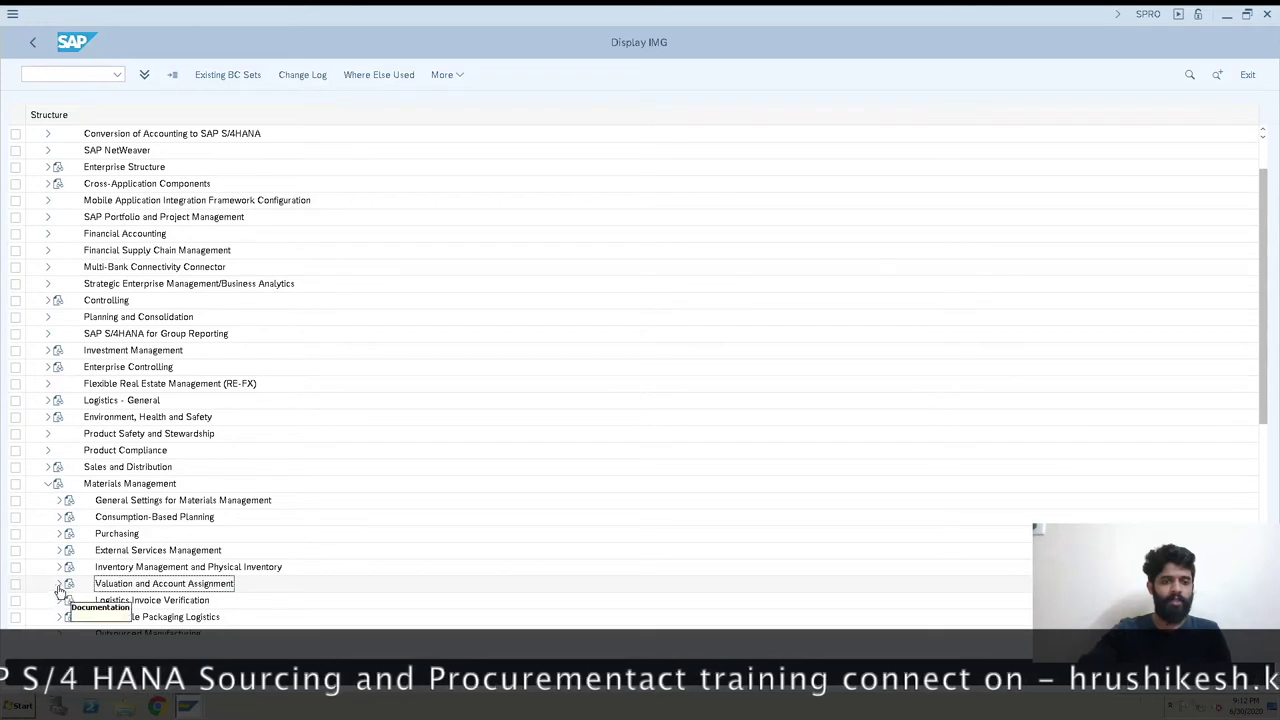
click(59, 584)
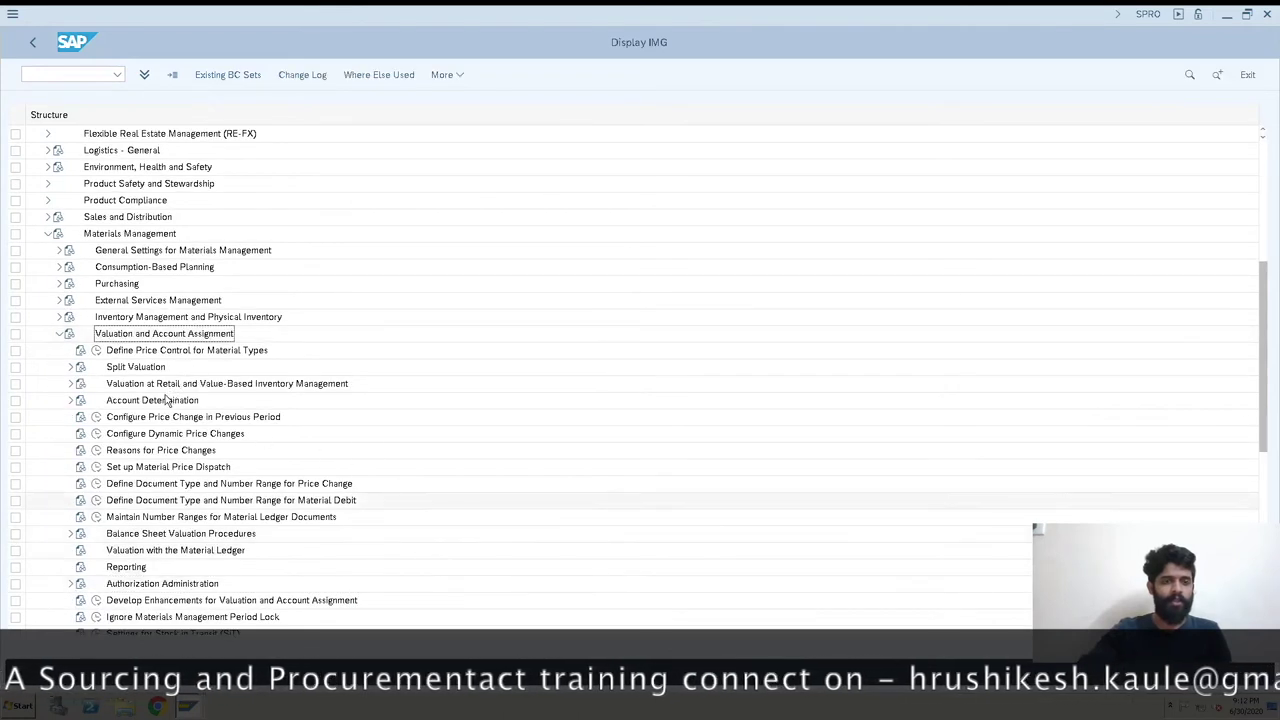
click(75, 405)
click(71, 400)
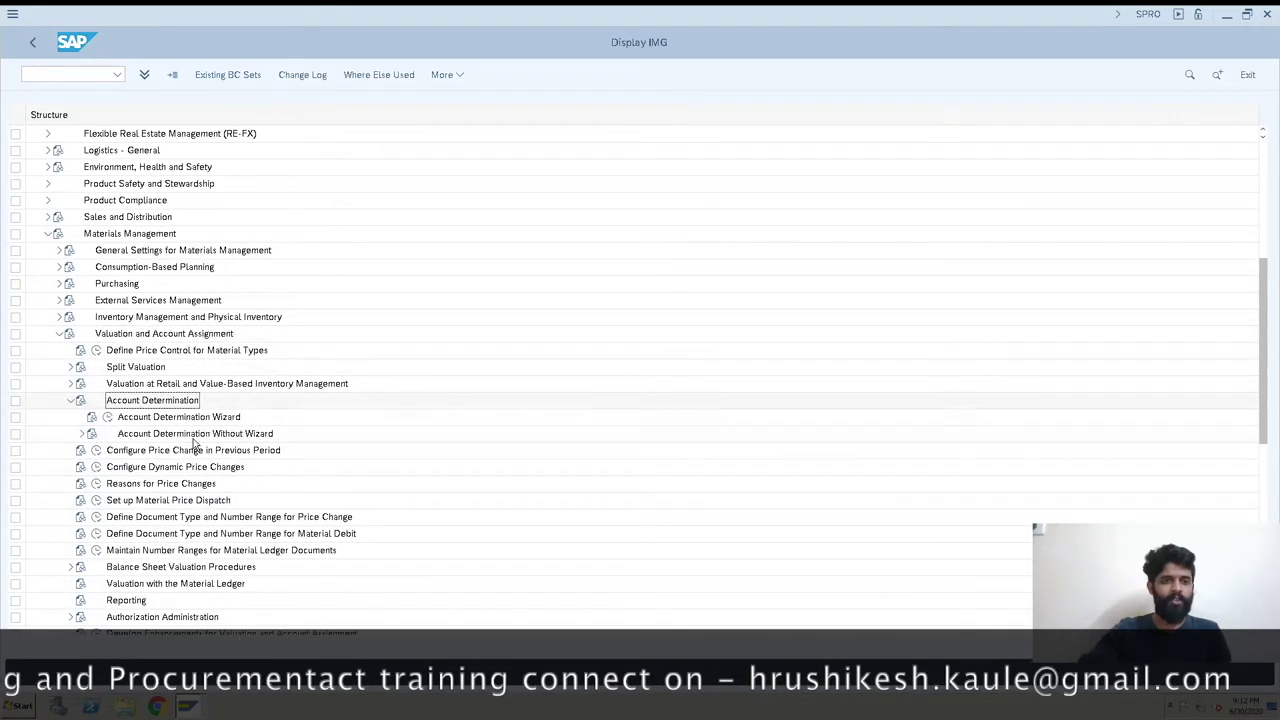
click(176, 437)
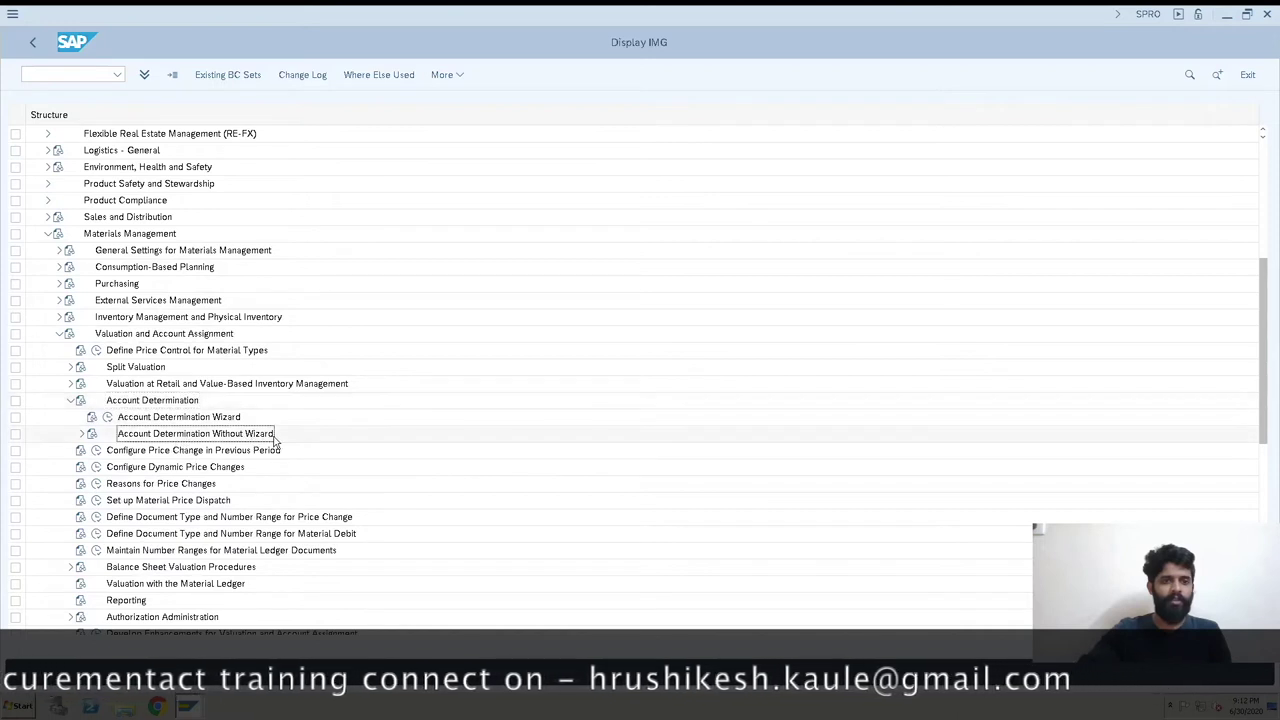
click(82, 433)
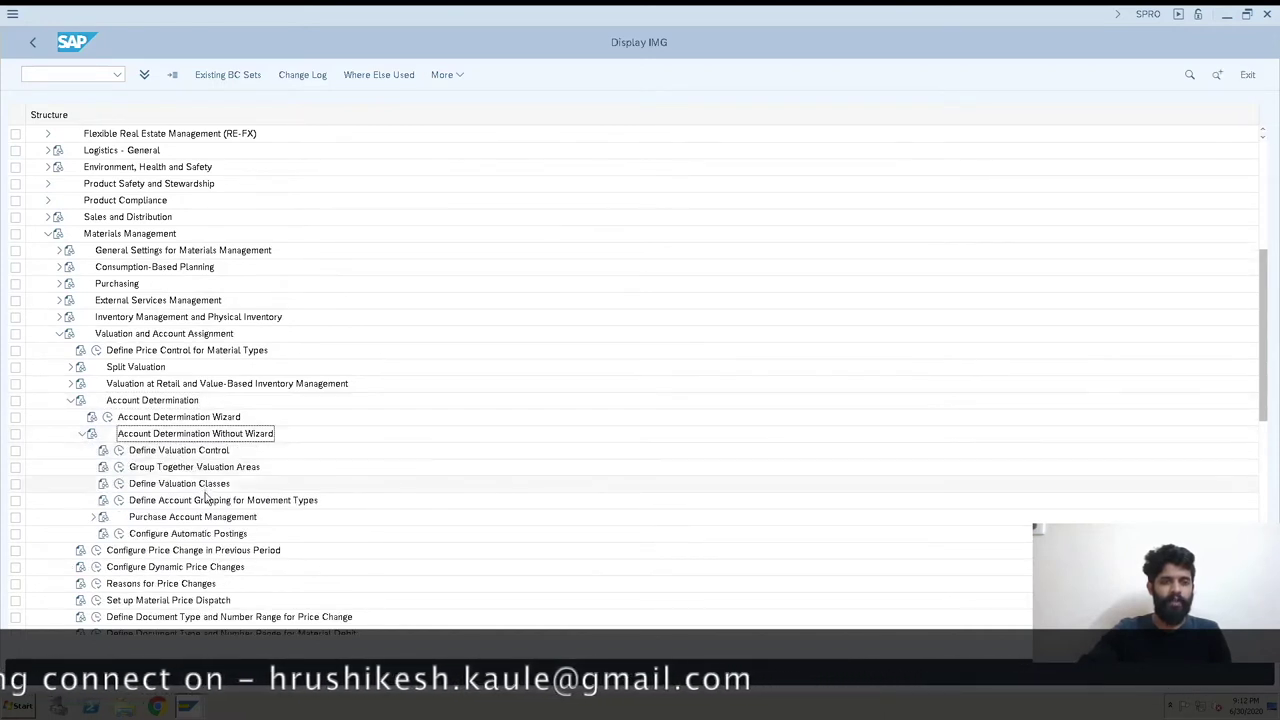
click(152, 486)
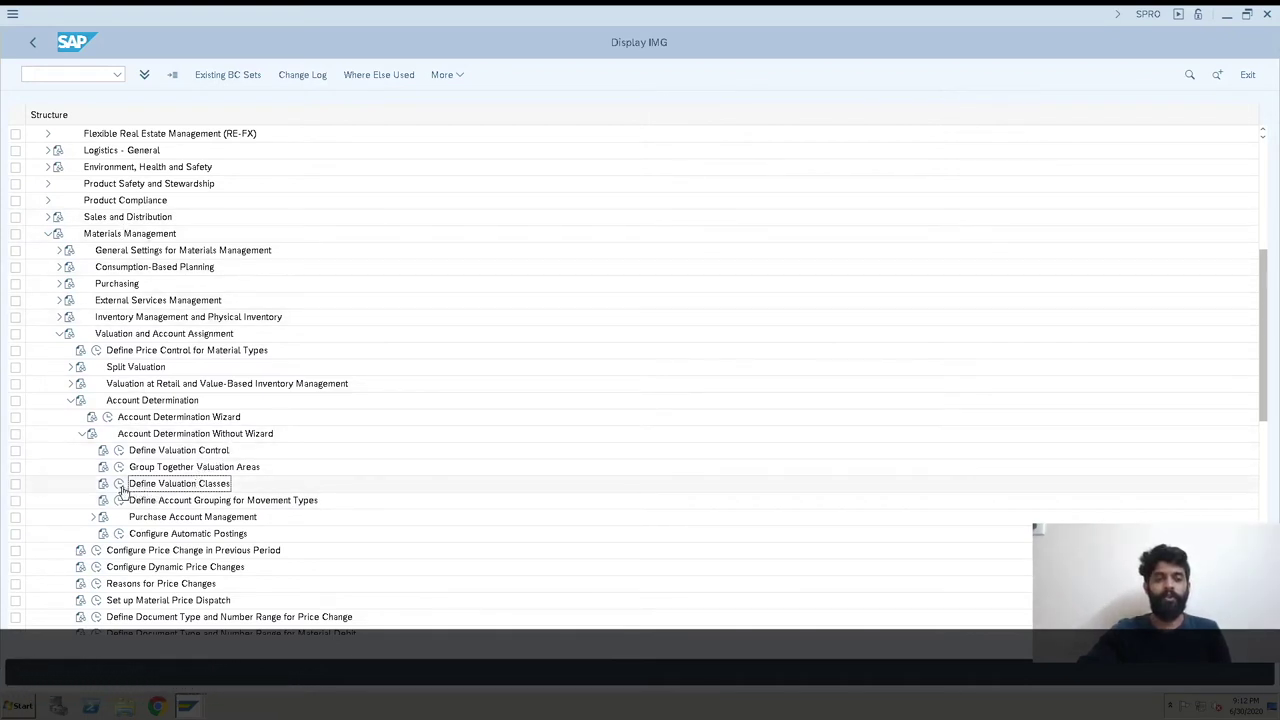
click(119, 485)
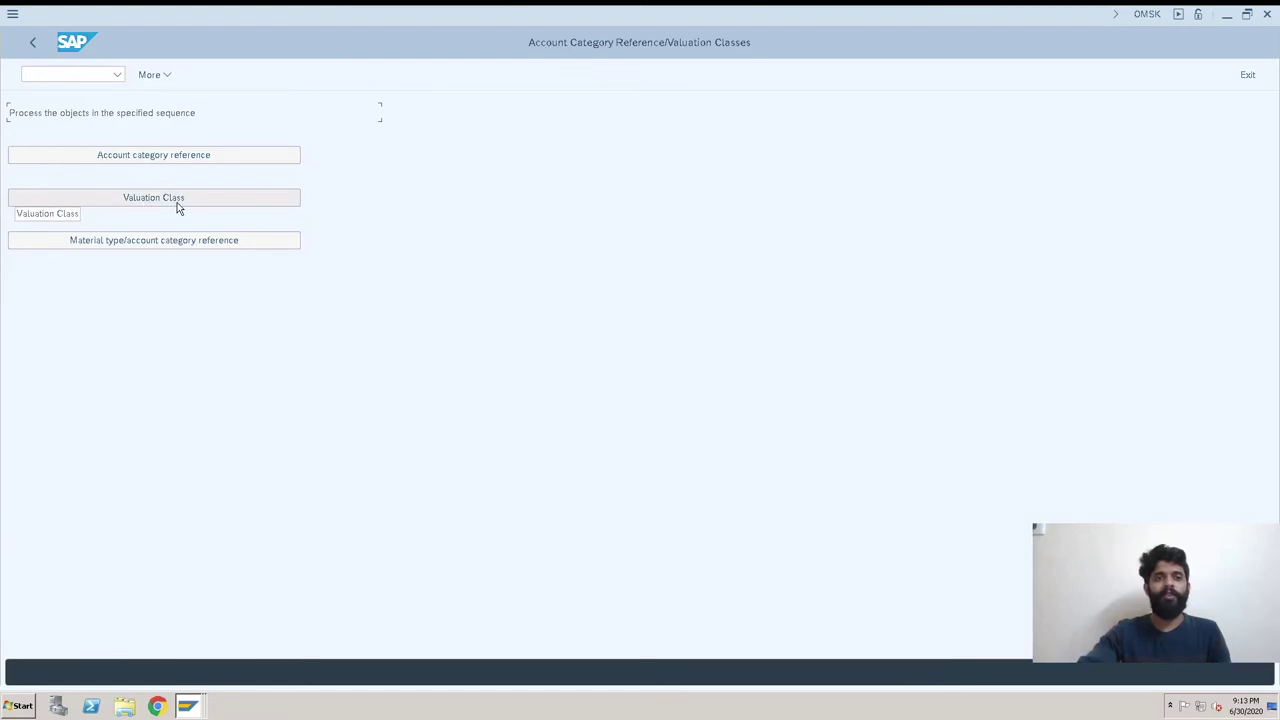
Open the 74-entry valuation class table, review Raw materials 1–4 (3000–3003), and start New Entries
click(177, 199)
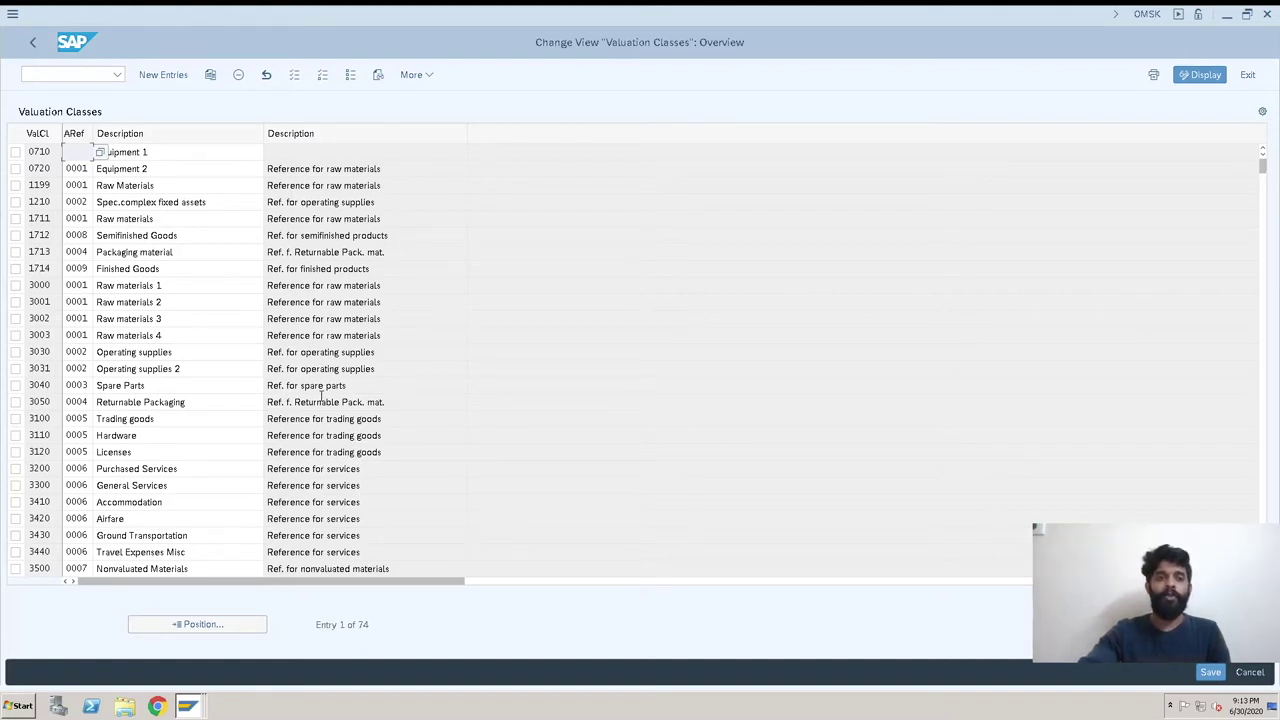
click(82, 152)
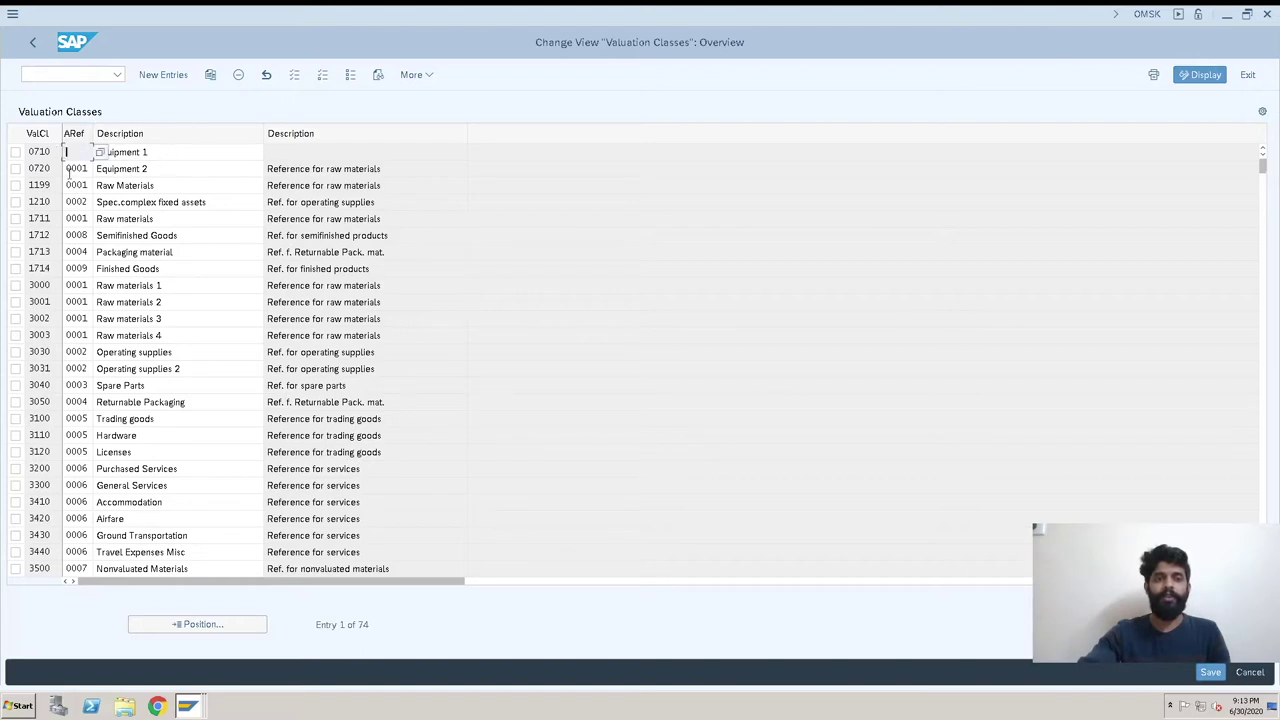
drag(172, 285, 97, 302)
drag(171, 318, 104, 320)
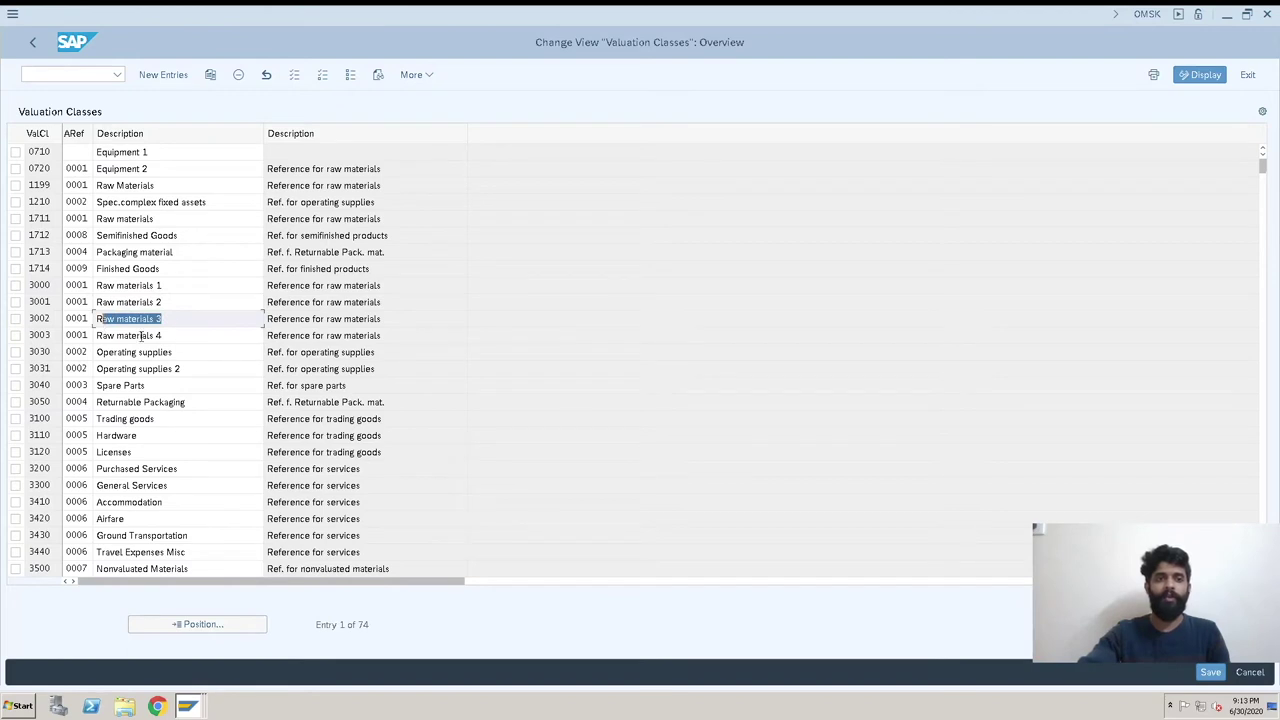
drag(182, 336, 97, 336)
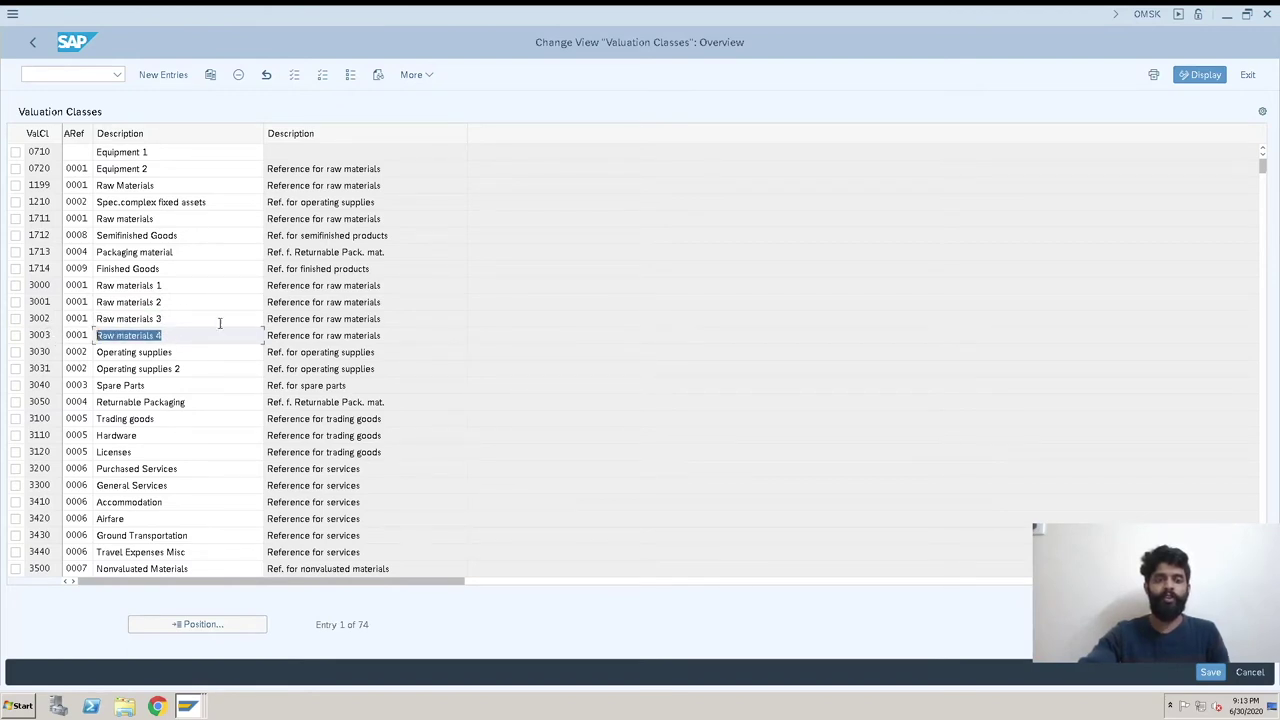
click(166, 78)
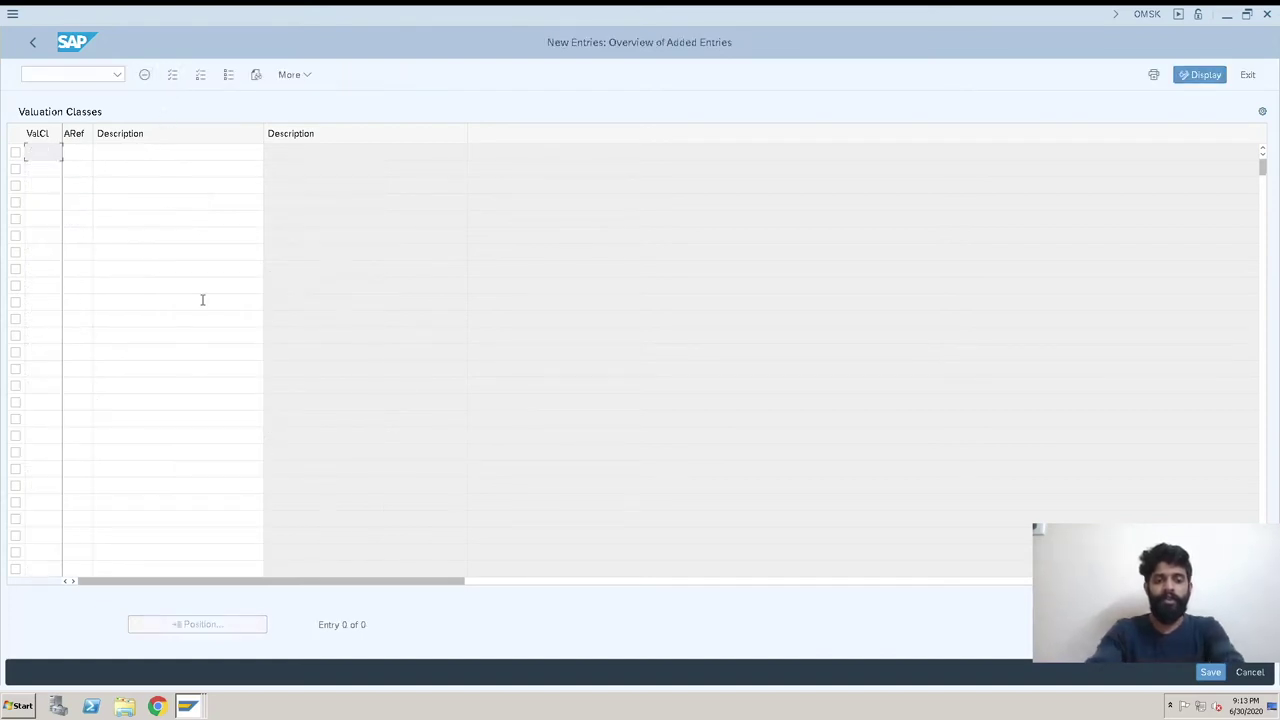
Enter valuation class 3004 and list the available account category references
text(300)
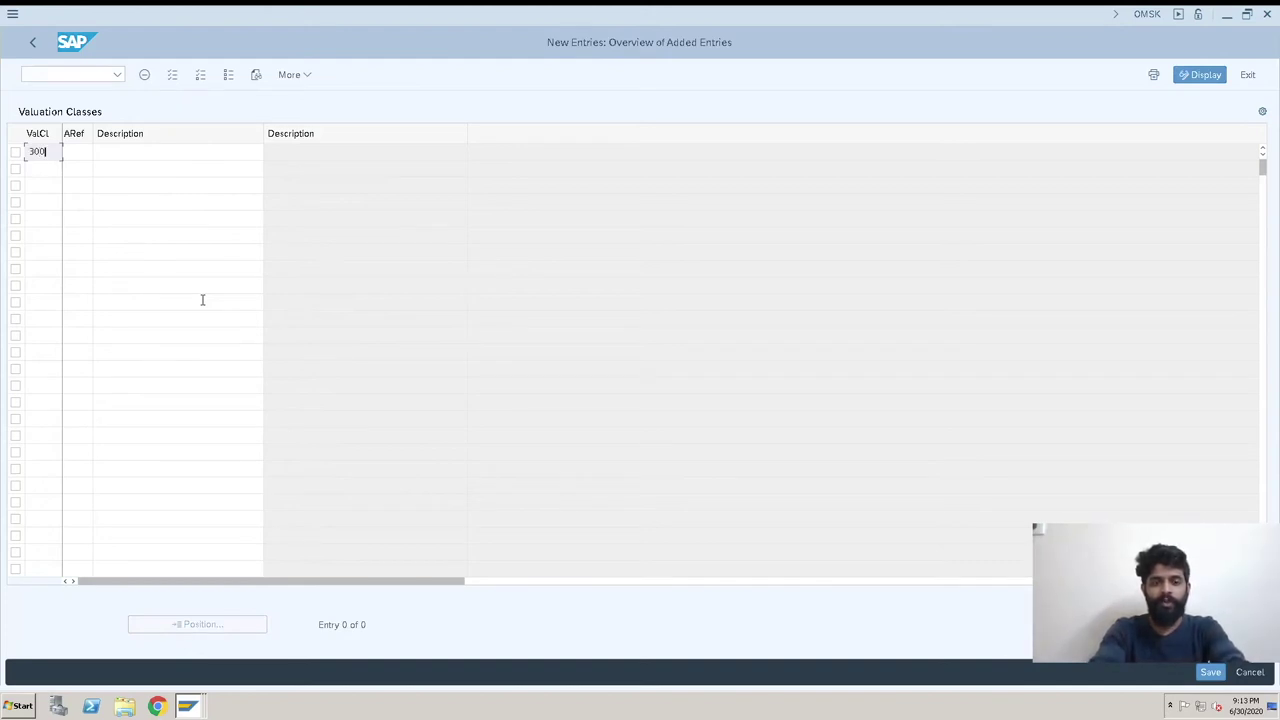
text(4)
key(Tab)
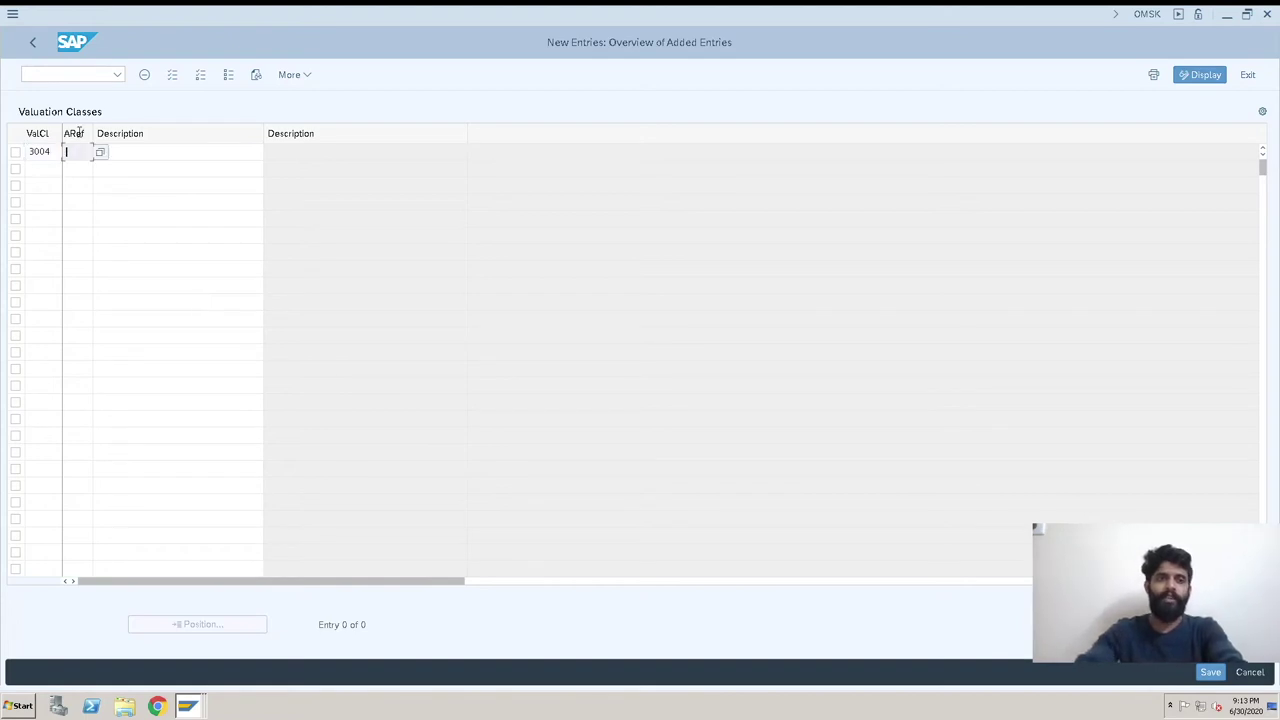
click(100, 151)
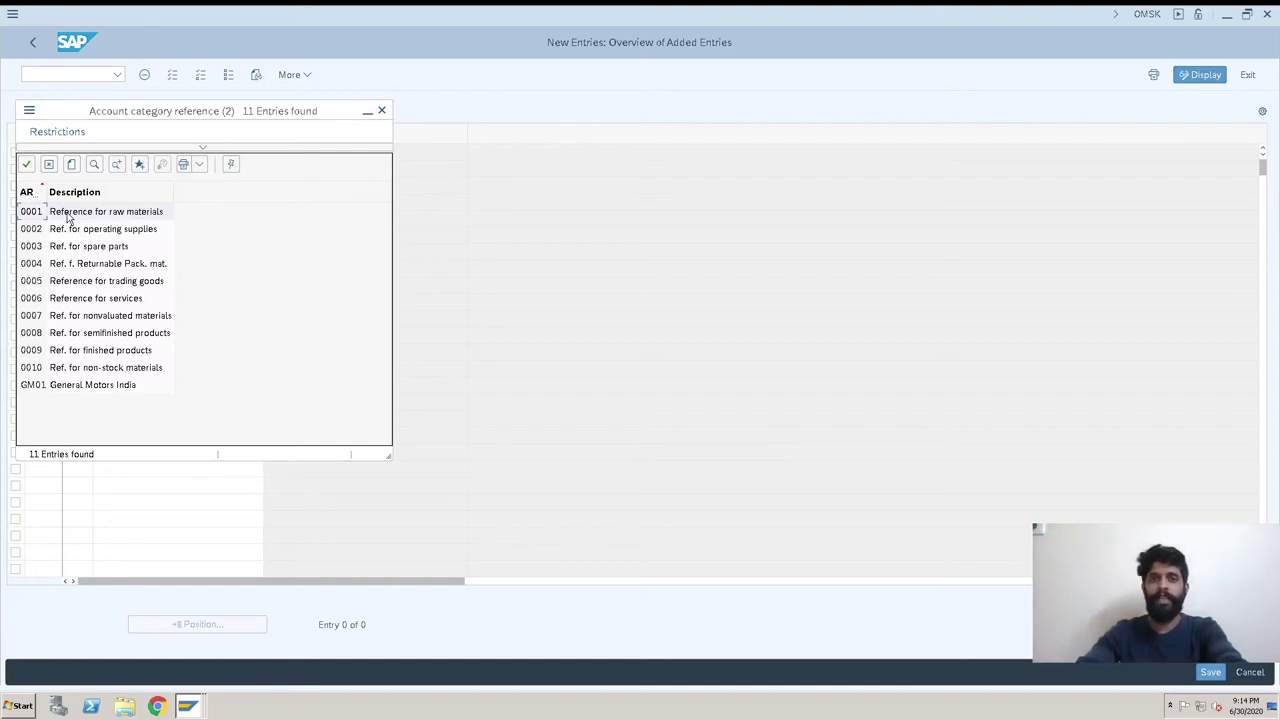
Give class 3004 reference 0001 and description 'Raw Material KB', confirm, and save
double_click(67, 216)
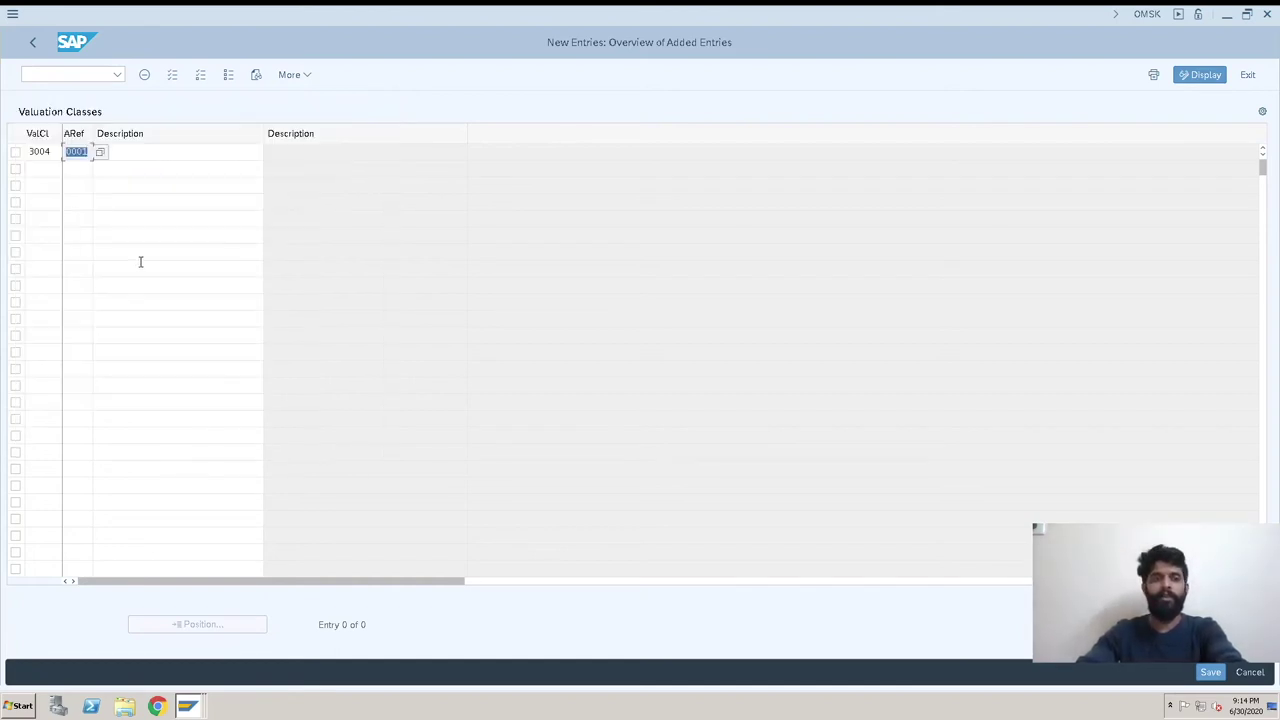
click(147, 150)
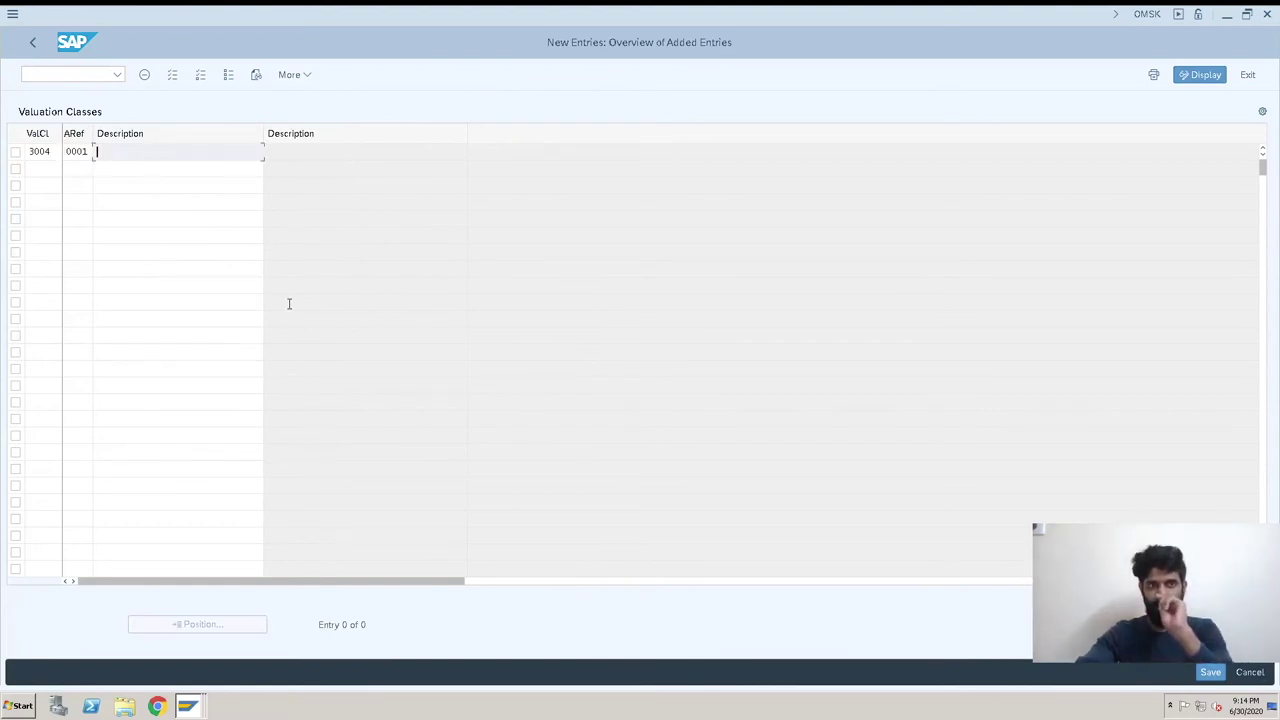
text(R)
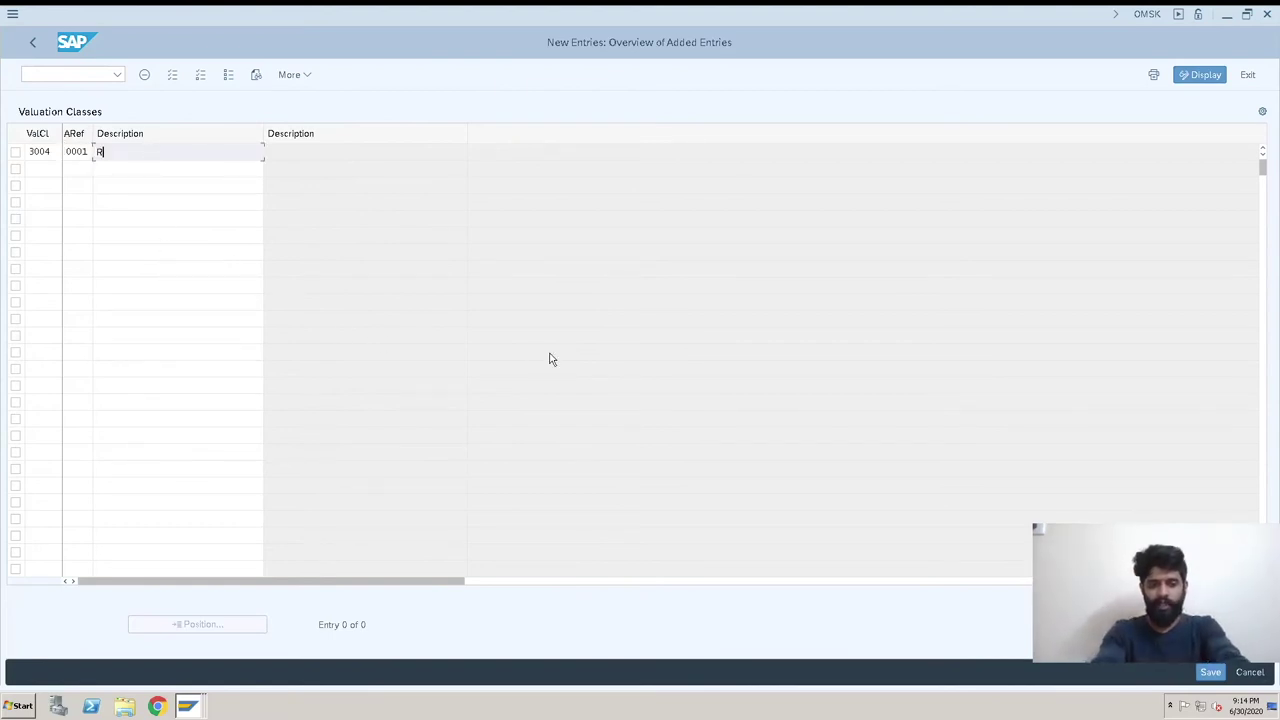
text(aw)
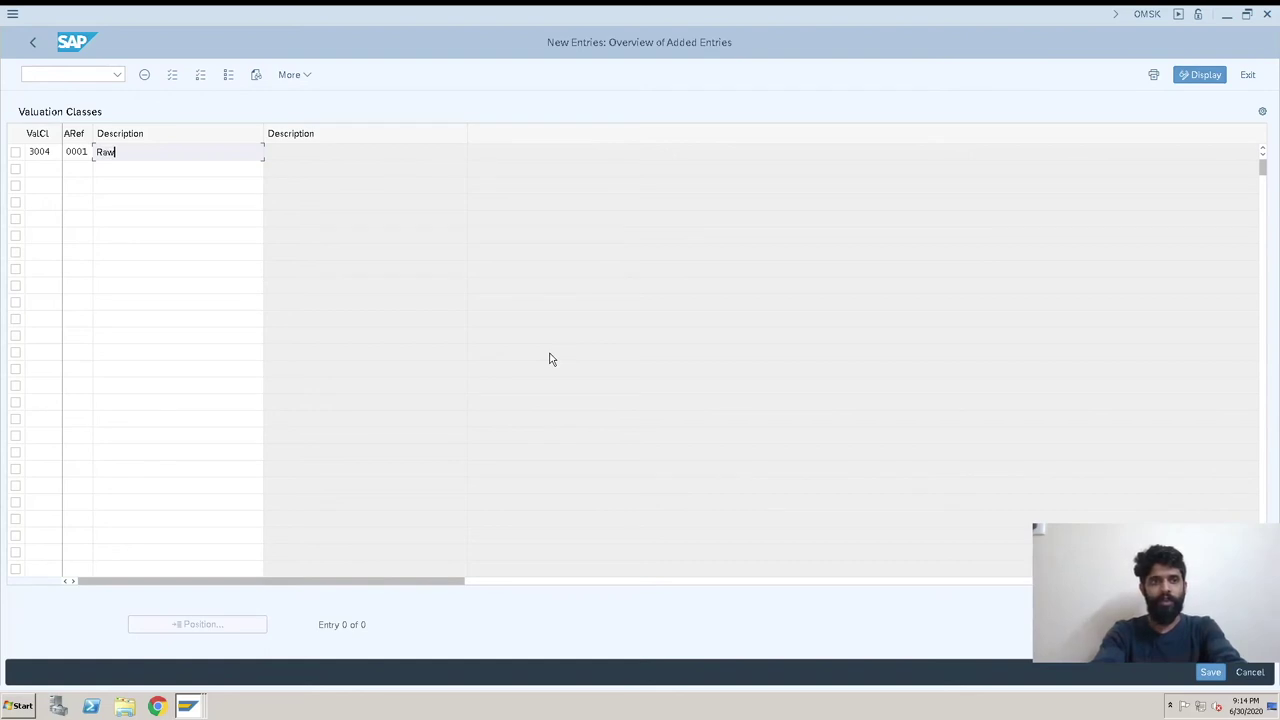
text( Material)
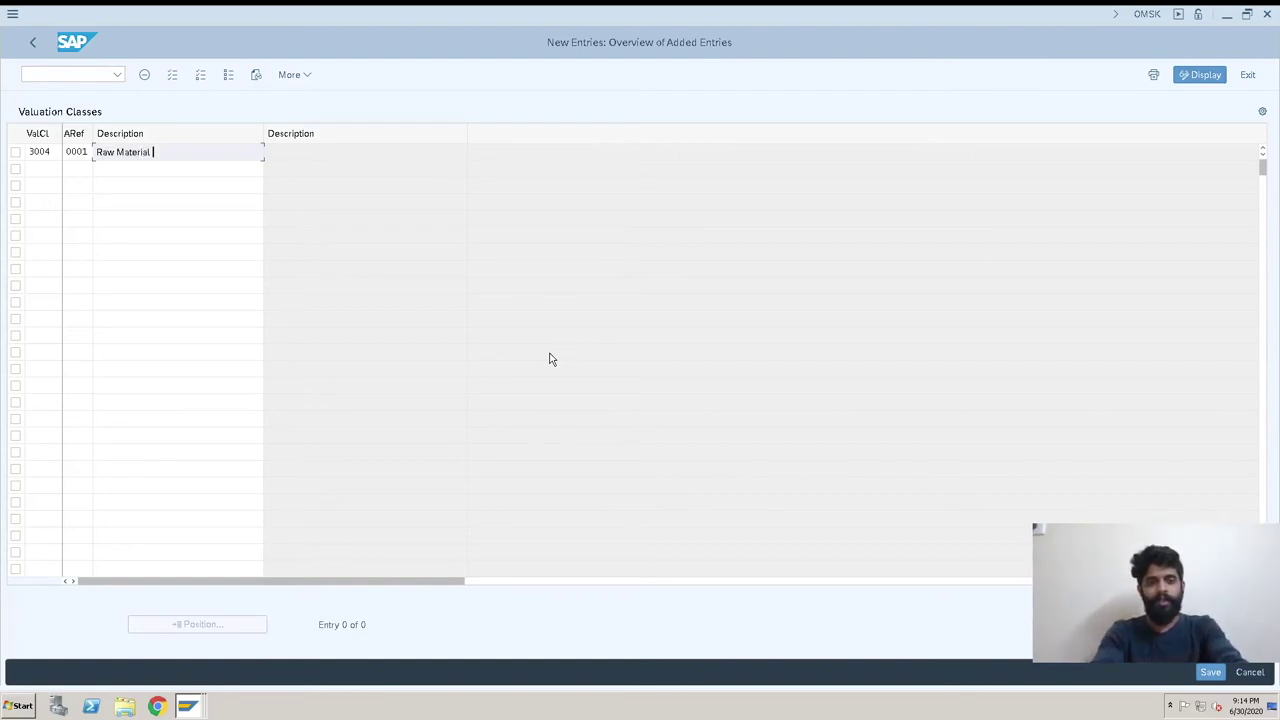
text( KB)
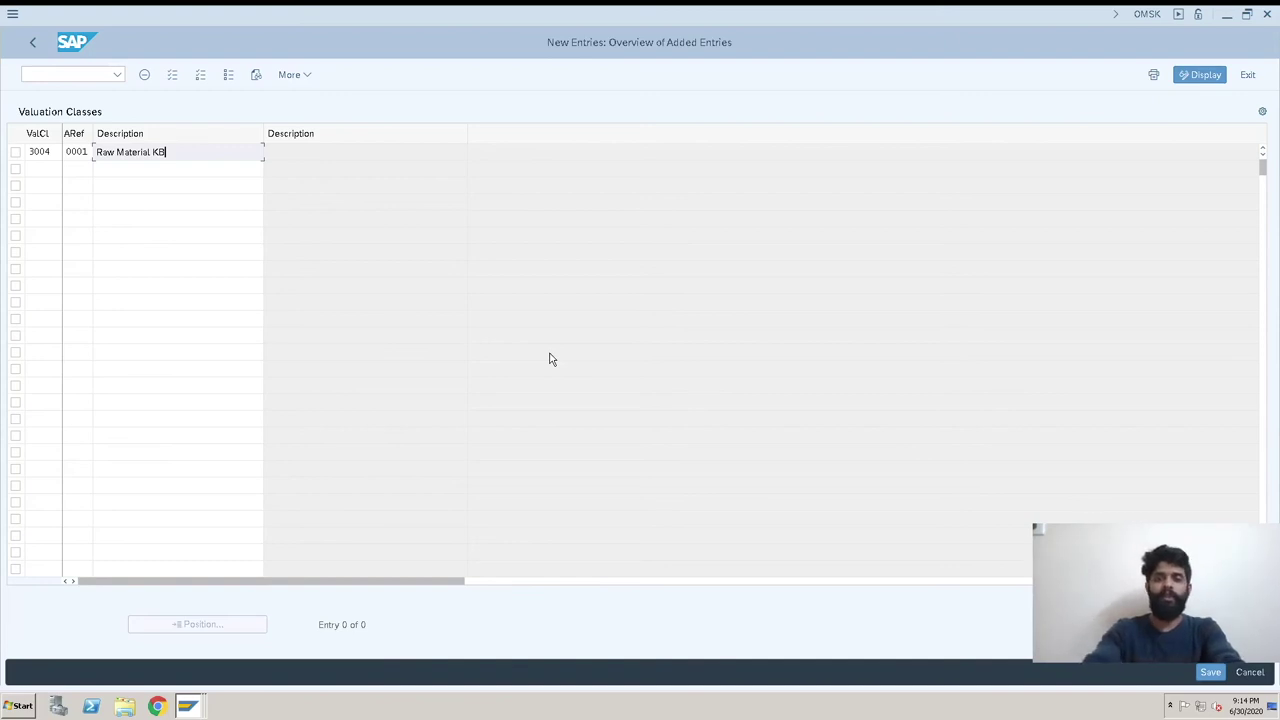
key(Return)
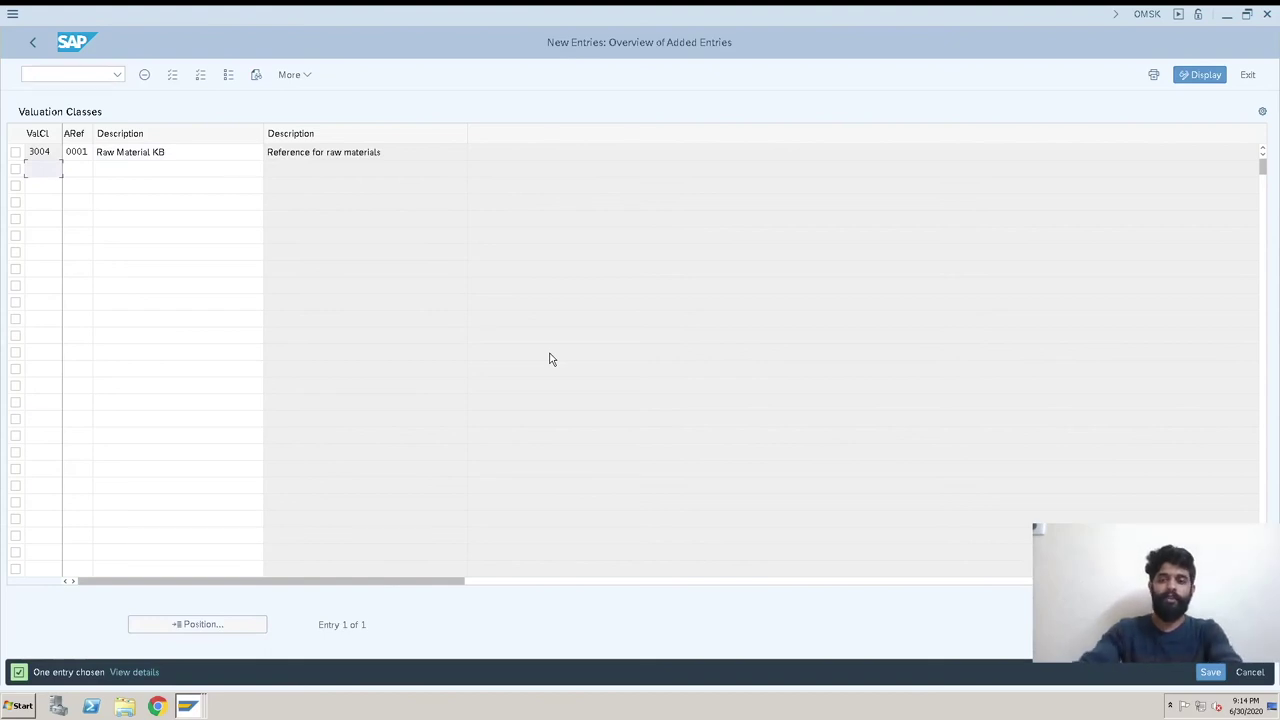
click(1210, 672)
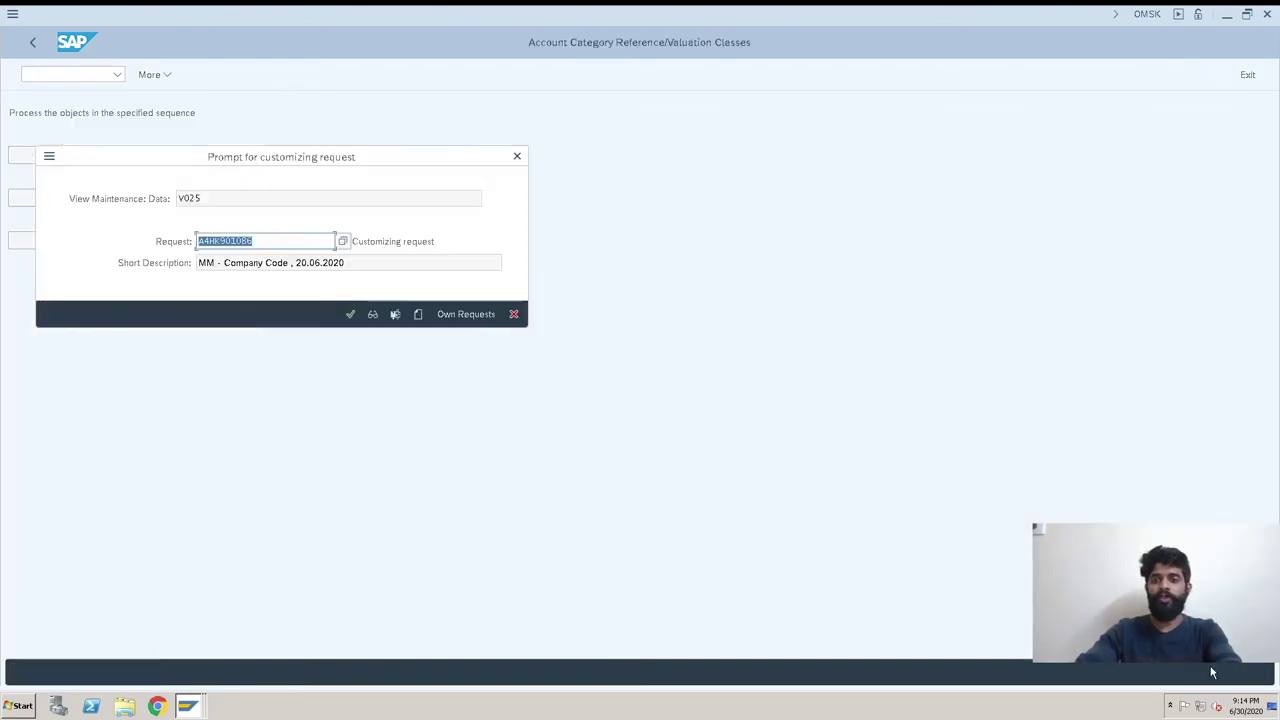
Accept the customizing request, go back to the overview, and mark the new 3004 Raw Material KB row
click(351, 314)
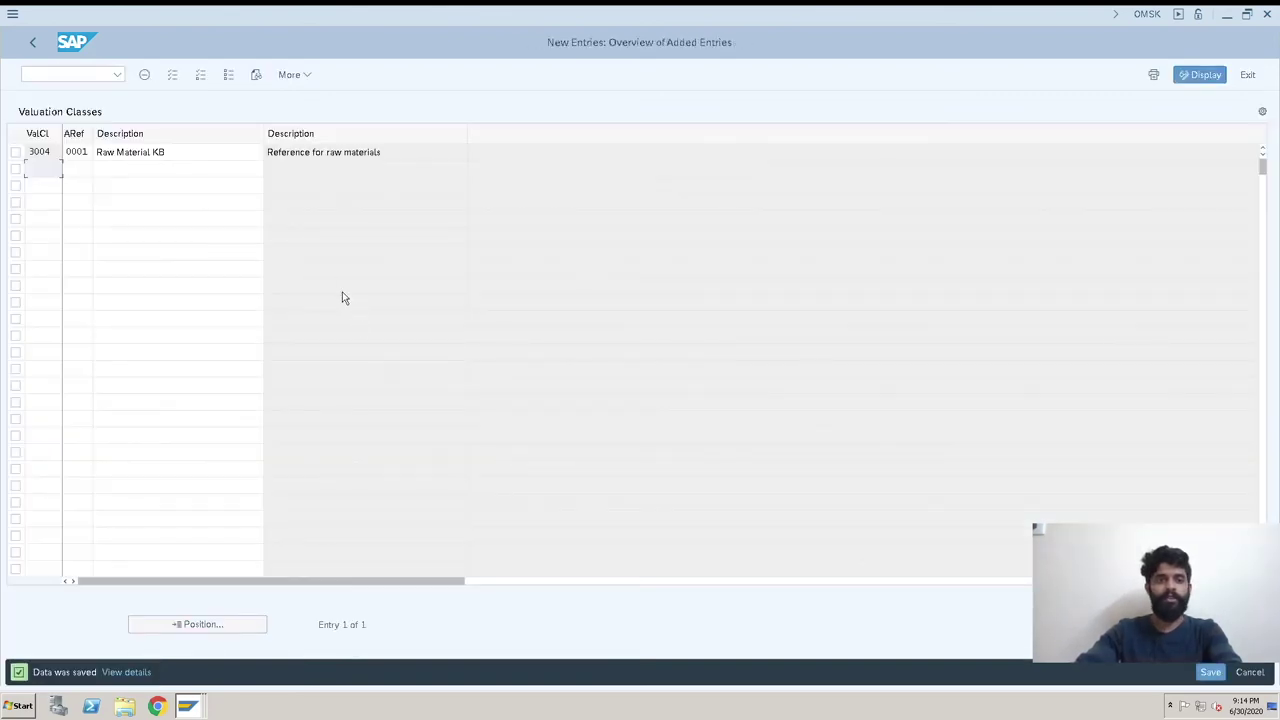
click(32, 42)
click(203, 623)
click(296, 201)
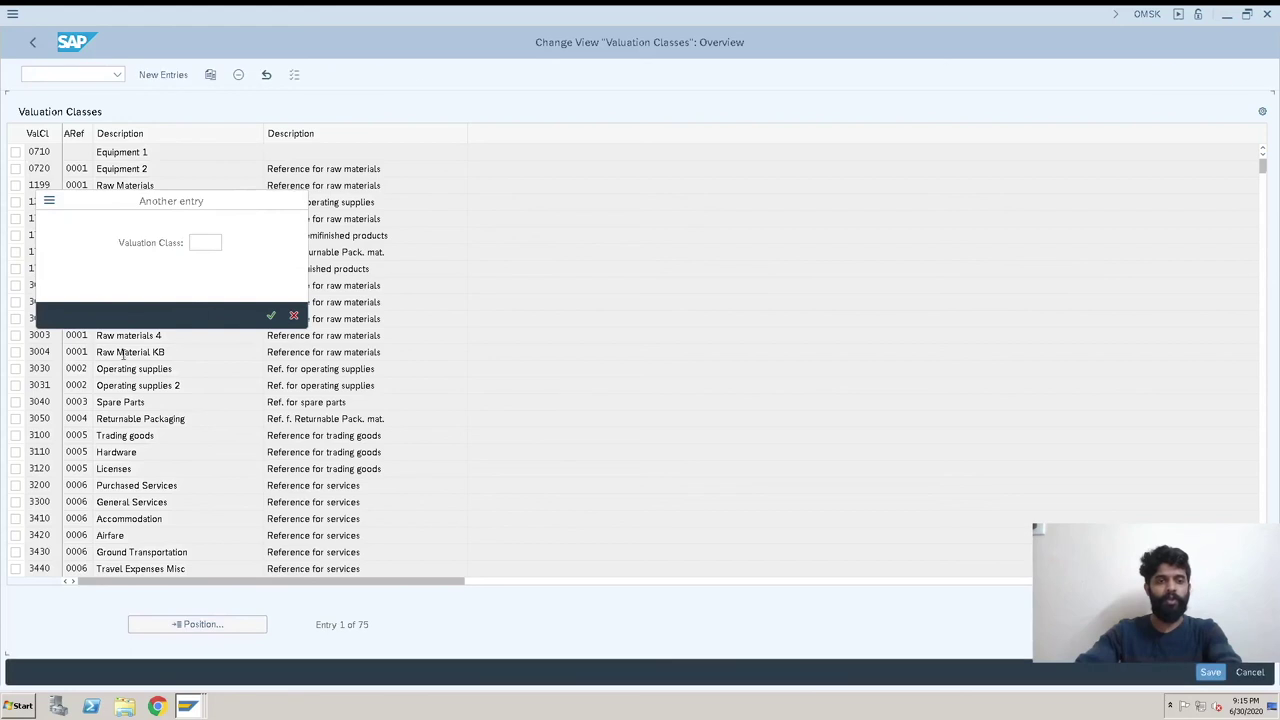
click(15, 352)
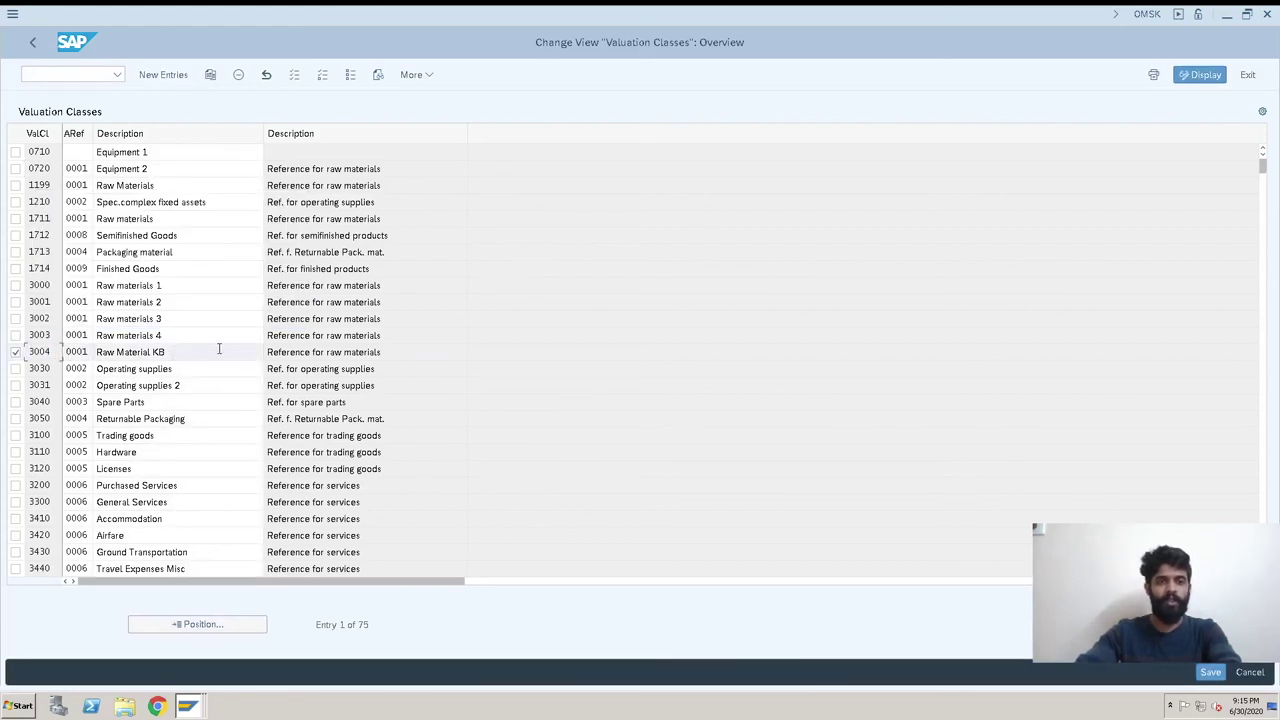